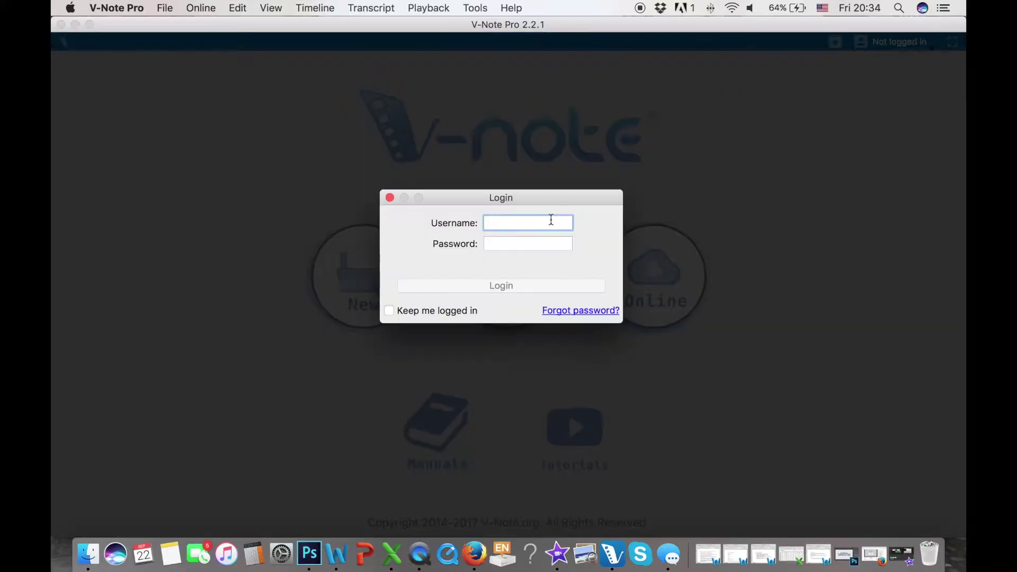
text(brandonemi)
text(g)
- Log in to the online account and open 'monsters 2' from the Online Projects list
key(Tab)
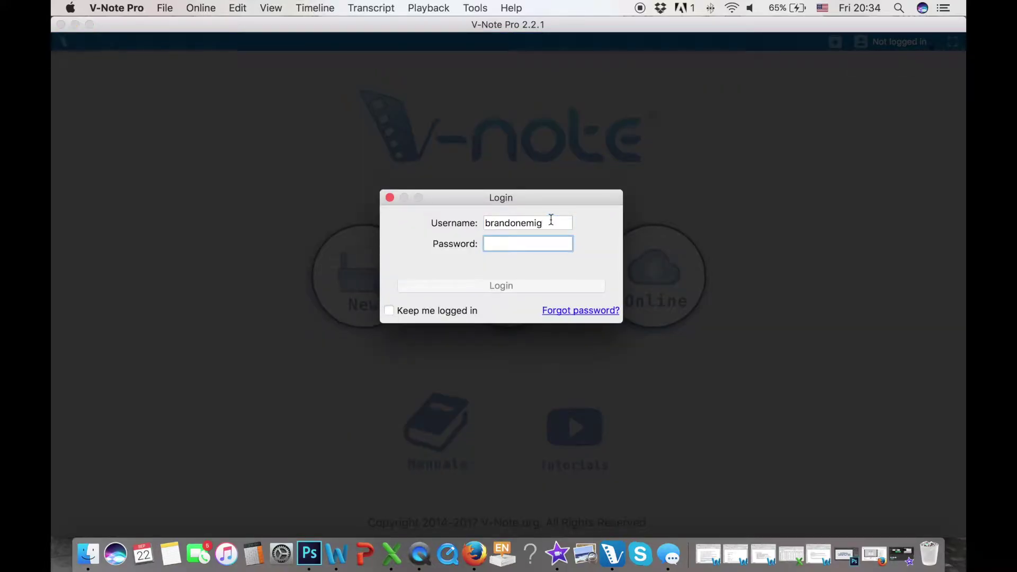
text(•••••••••)
key(Return)
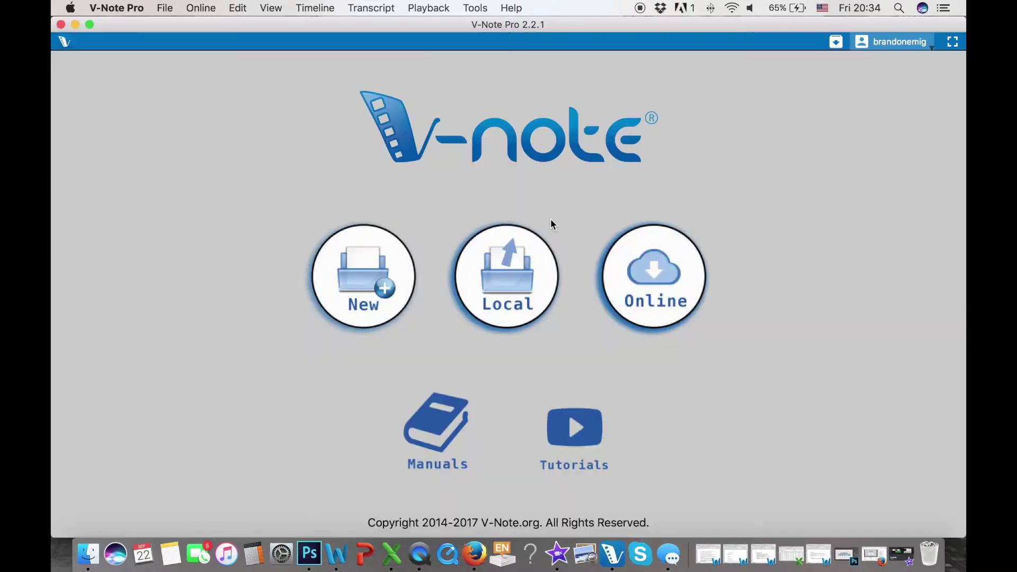
click(653, 276)
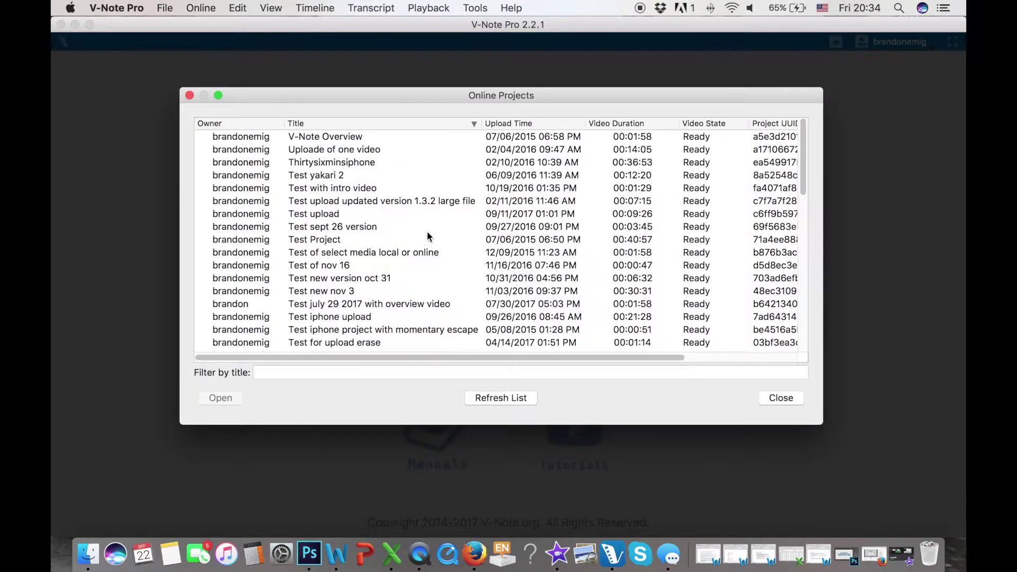
scroll(401, 223, down, 5)
scroll(401, 222, down, 5)
scroll(402, 223, down, 3)
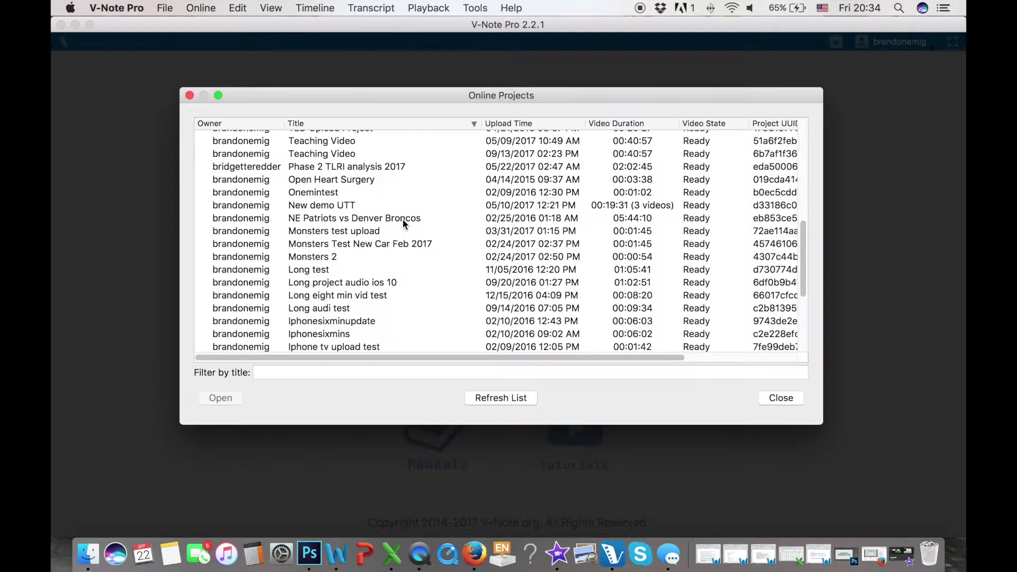
double_click(366, 256)
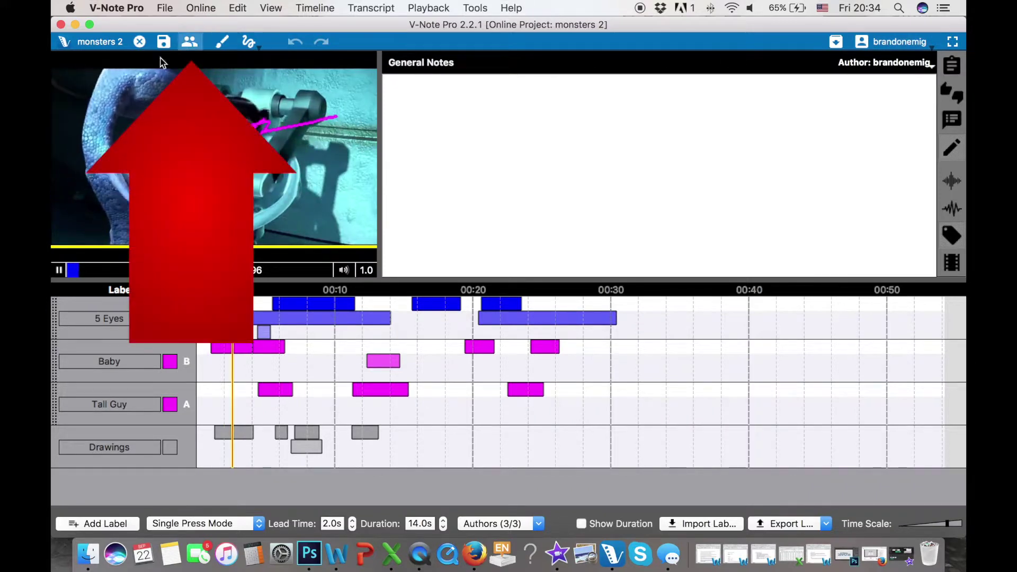
- Add user 'john' with 'Can see everything' access; adding 'john123' fails as nonexistent
click(189, 41)
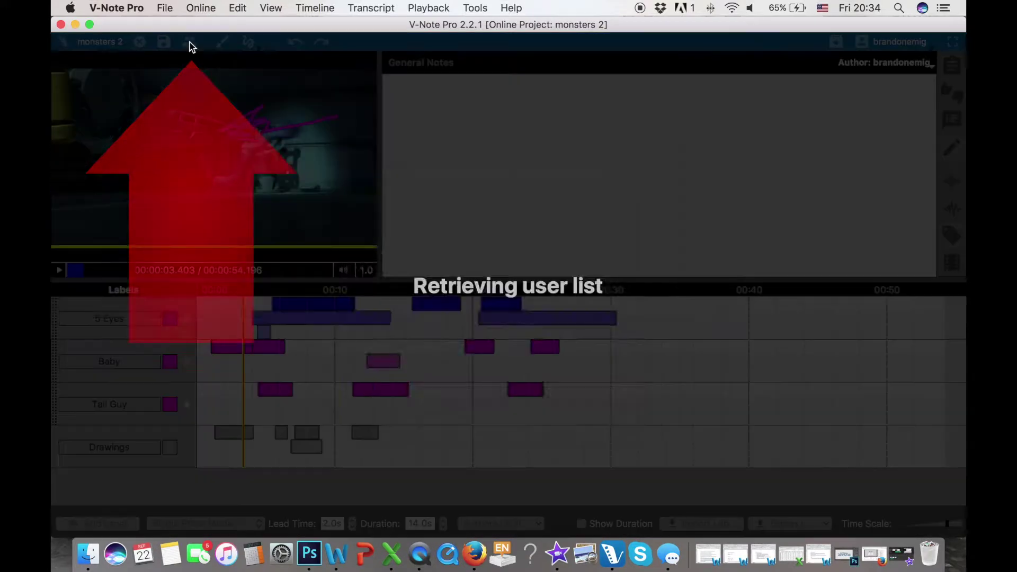
click(478, 313)
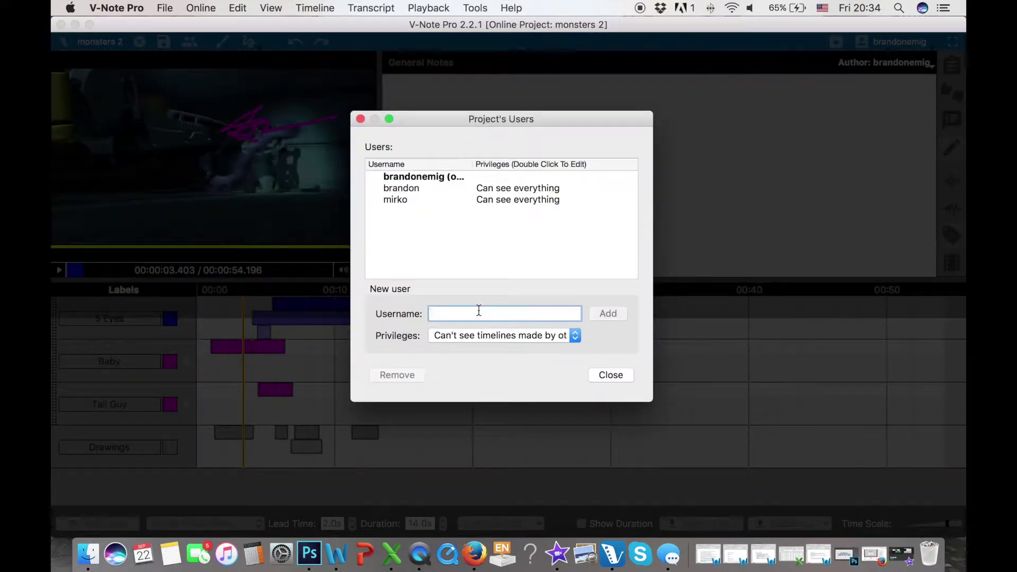
text(john)
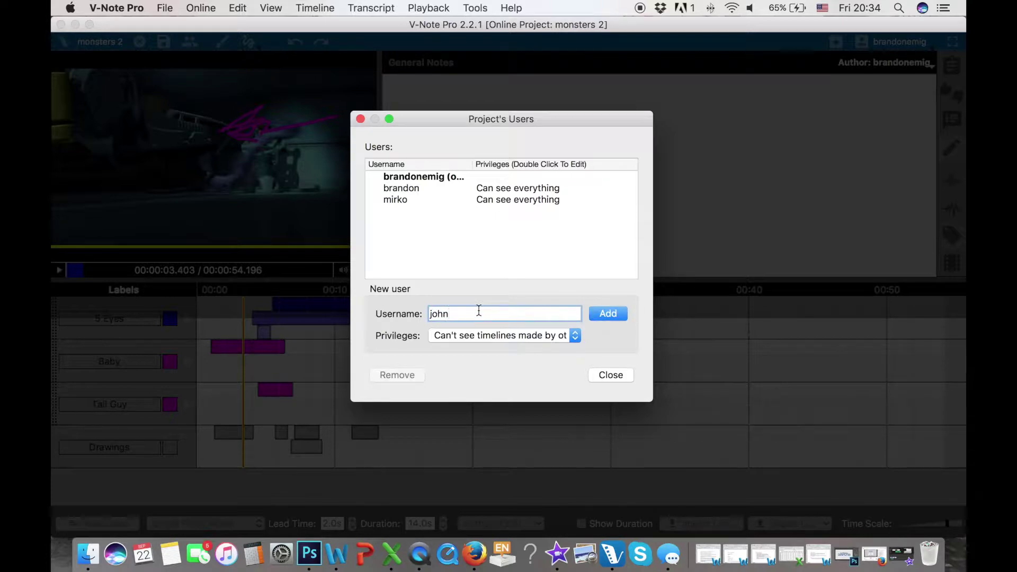
click(492, 335)
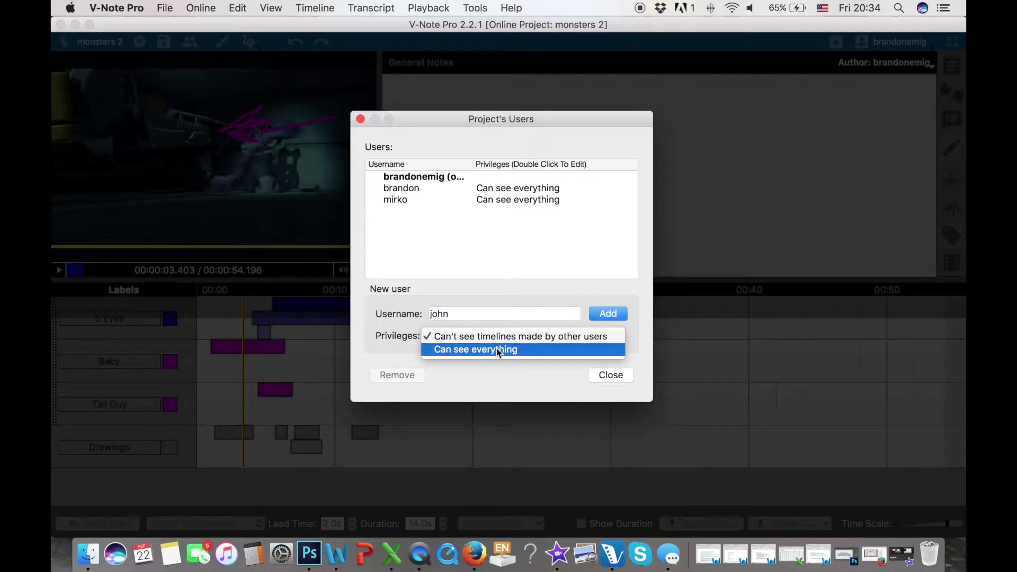
click(498, 350)
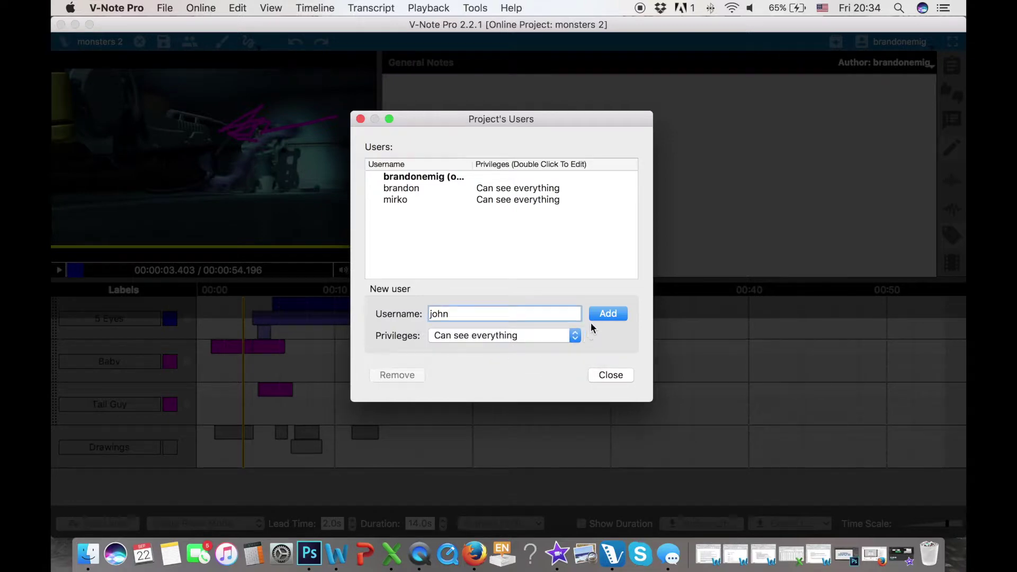
click(608, 313)
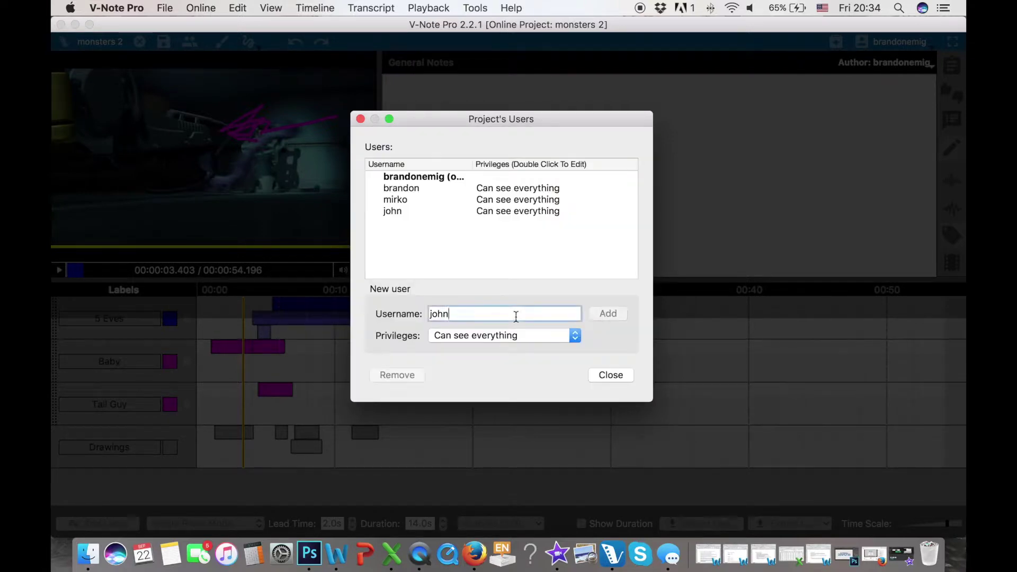
text(123)
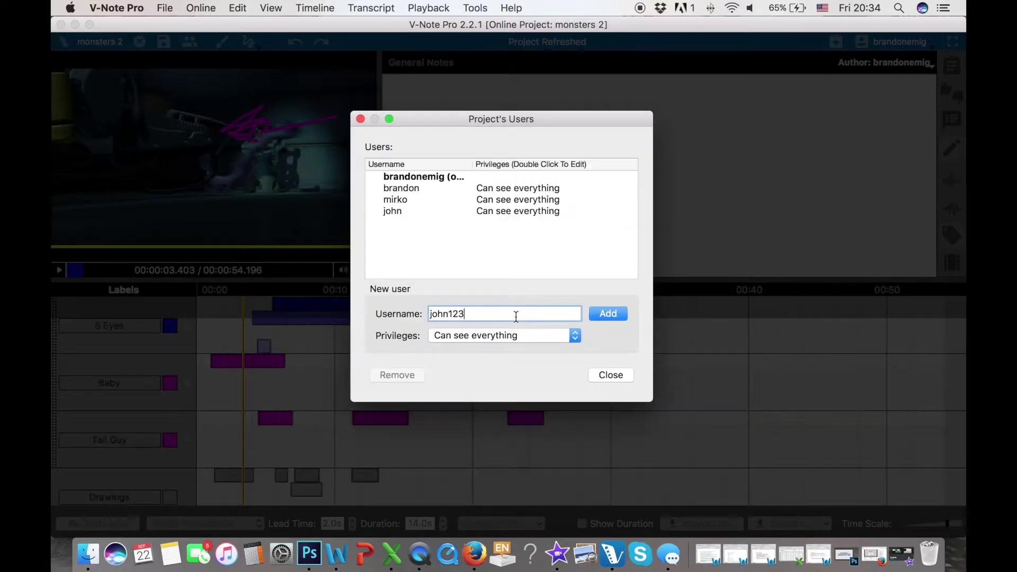
click(608, 313)
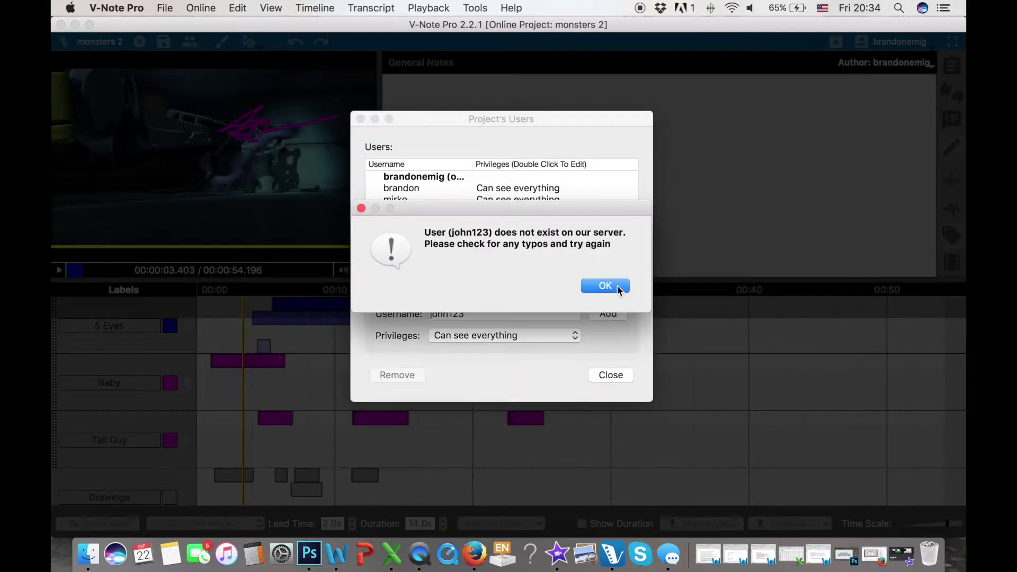
click(605, 286)
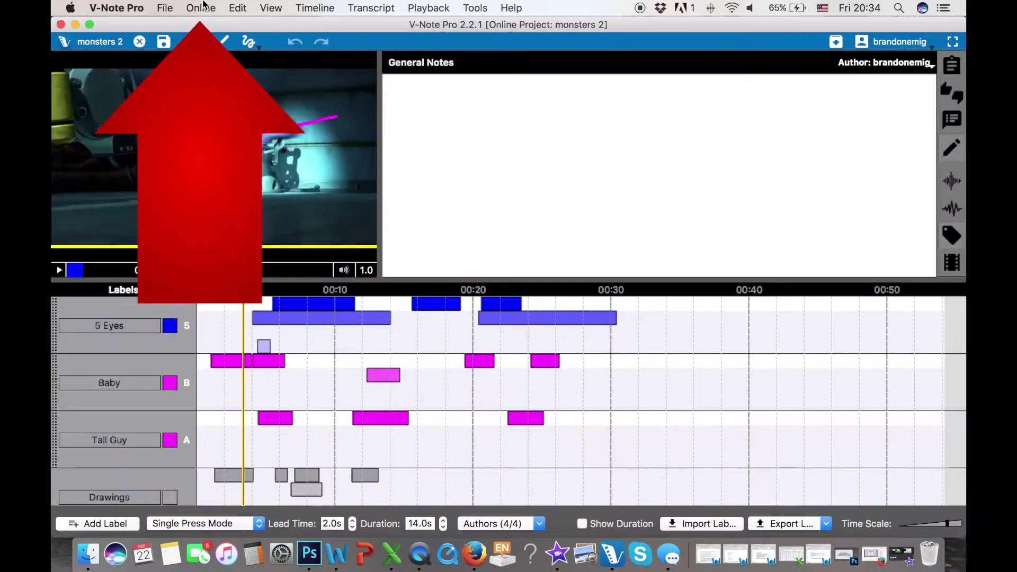
- Generate a Full Access passcode in Passcode Manager expiring 29 September 2017
click(202, 7)
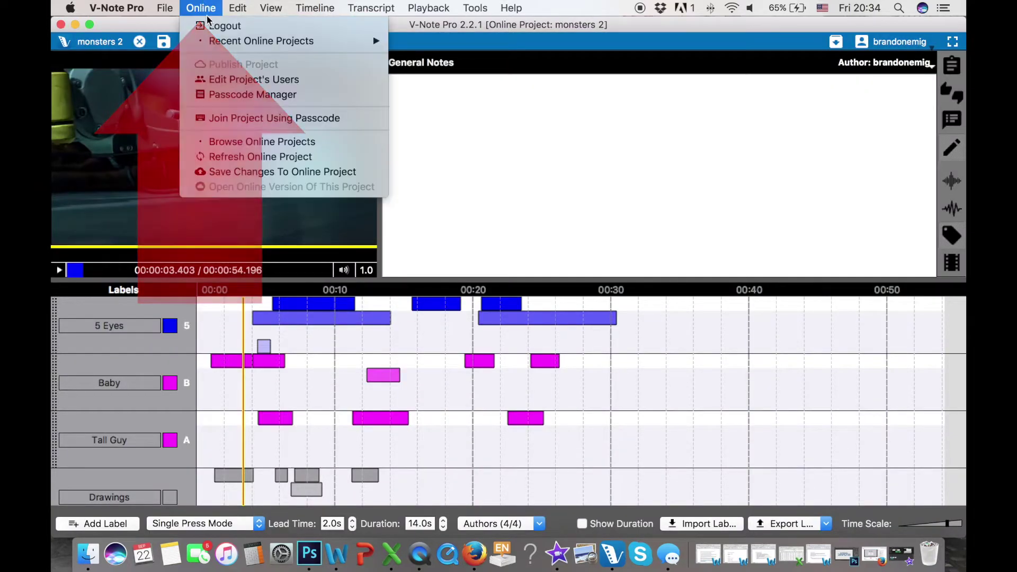
click(230, 97)
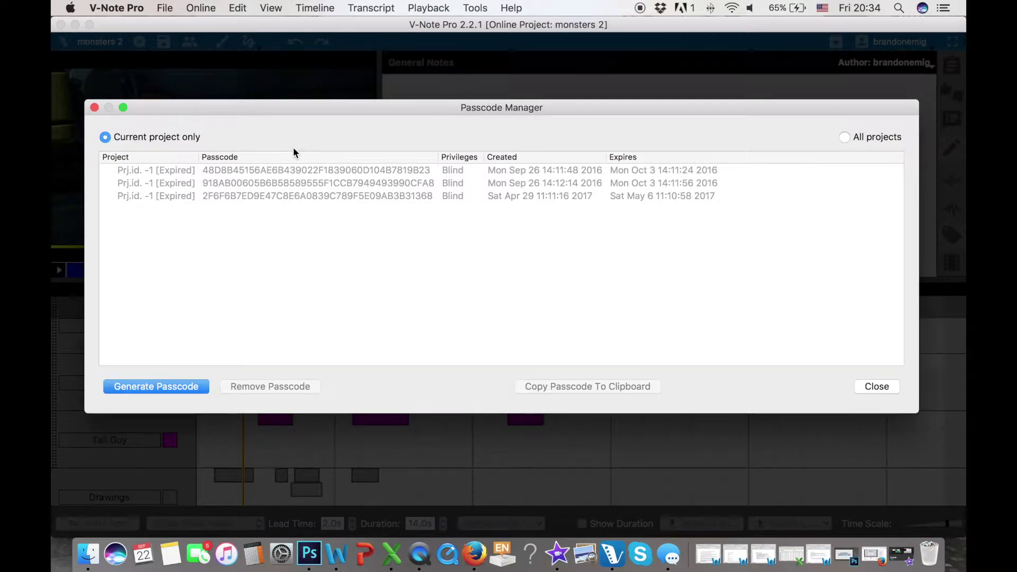
click(160, 389)
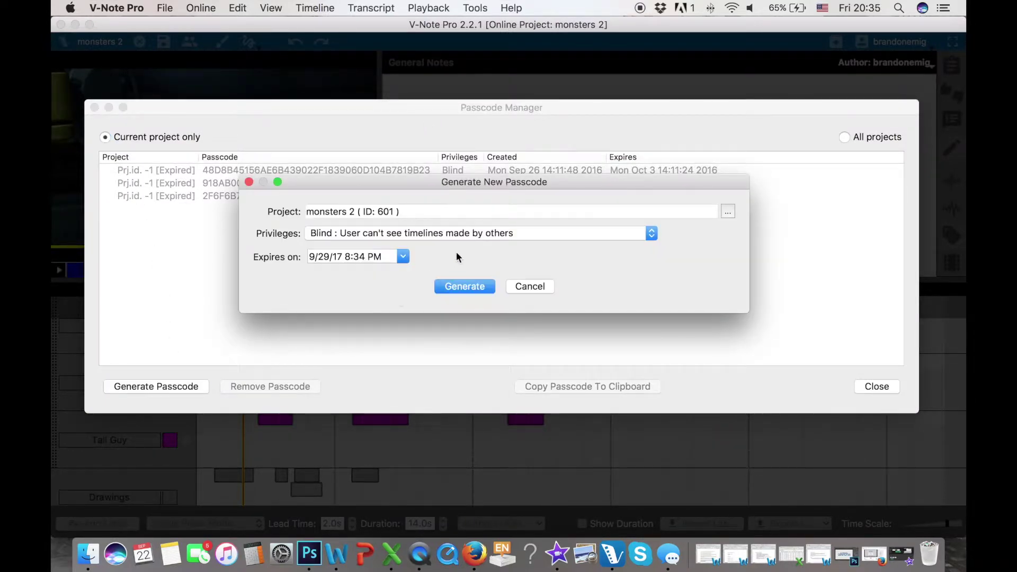
click(459, 233)
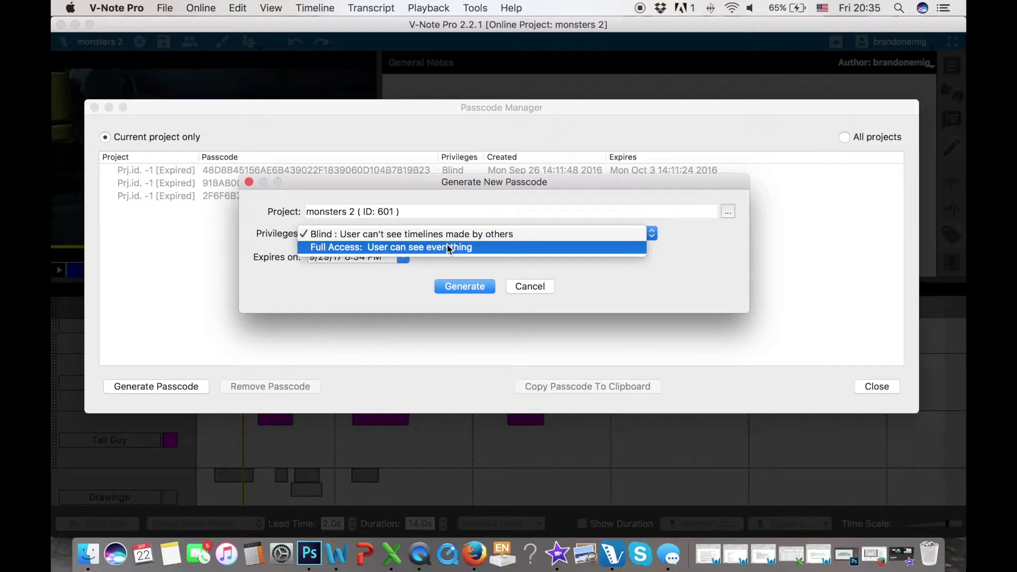
click(457, 247)
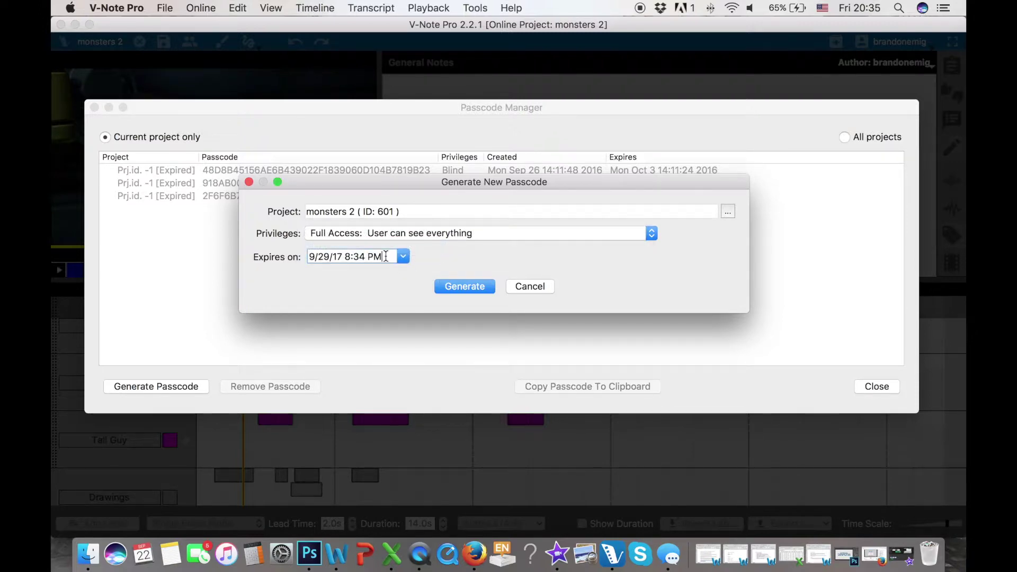
click(403, 256)
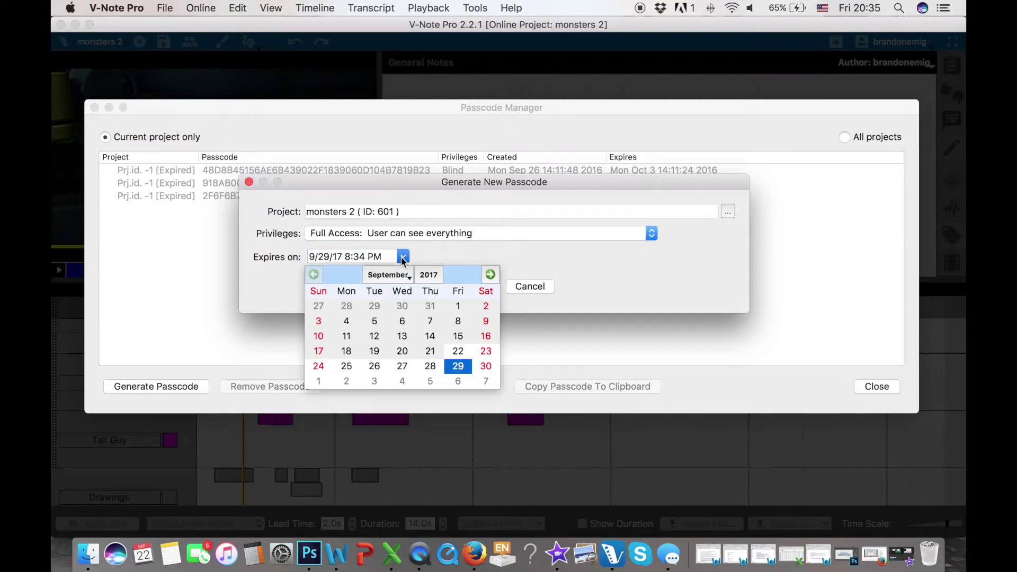
click(463, 367)
click(466, 287)
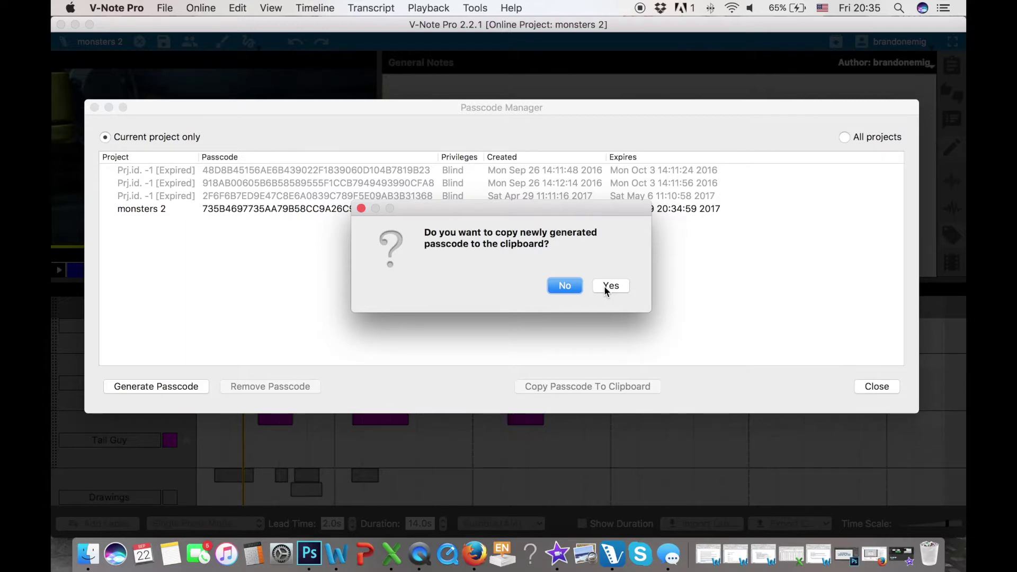
- Copy the new passcode and bring up paste options in the Word document
click(610, 286)
click(845, 554)
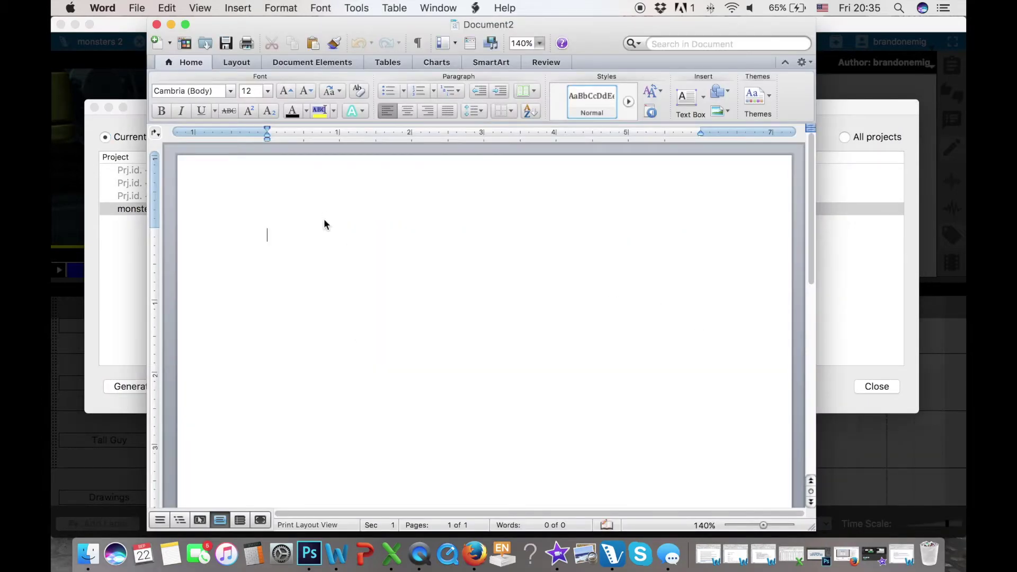
right_click(322, 226)
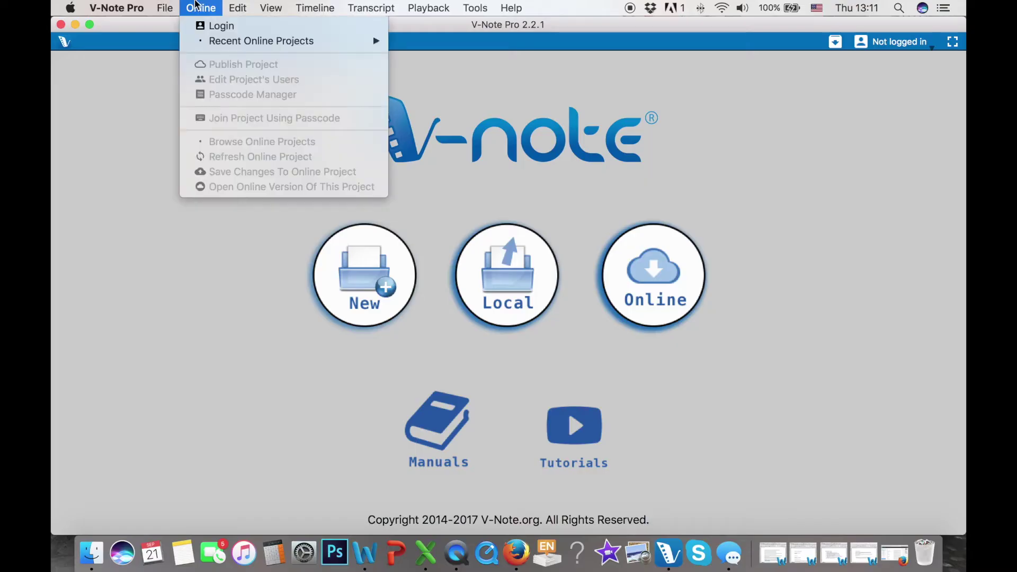
- Sign in as john and paste the copied passcode into the Join Project Using Passcode prompt
click(221, 26)
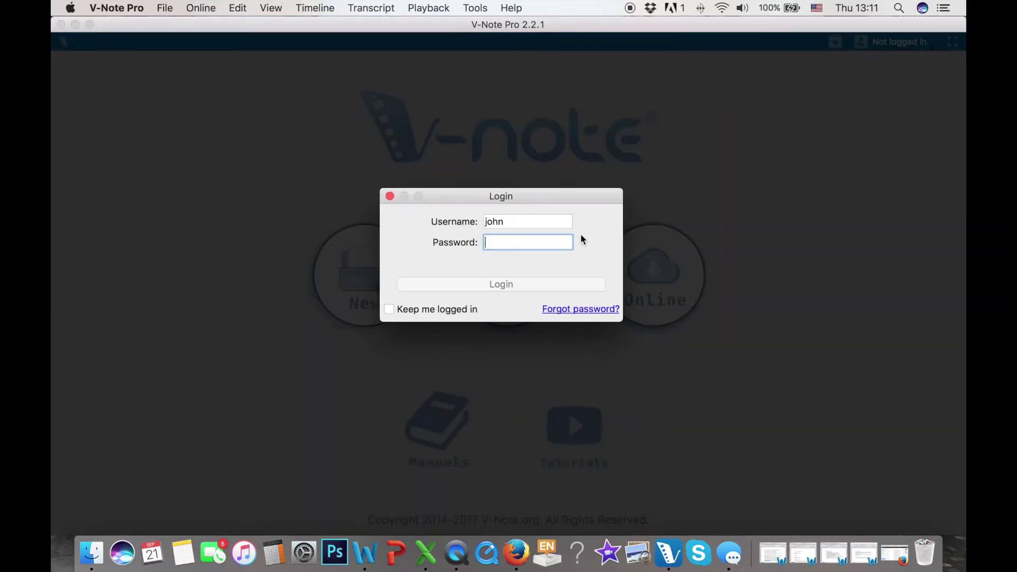
text(•••••••)
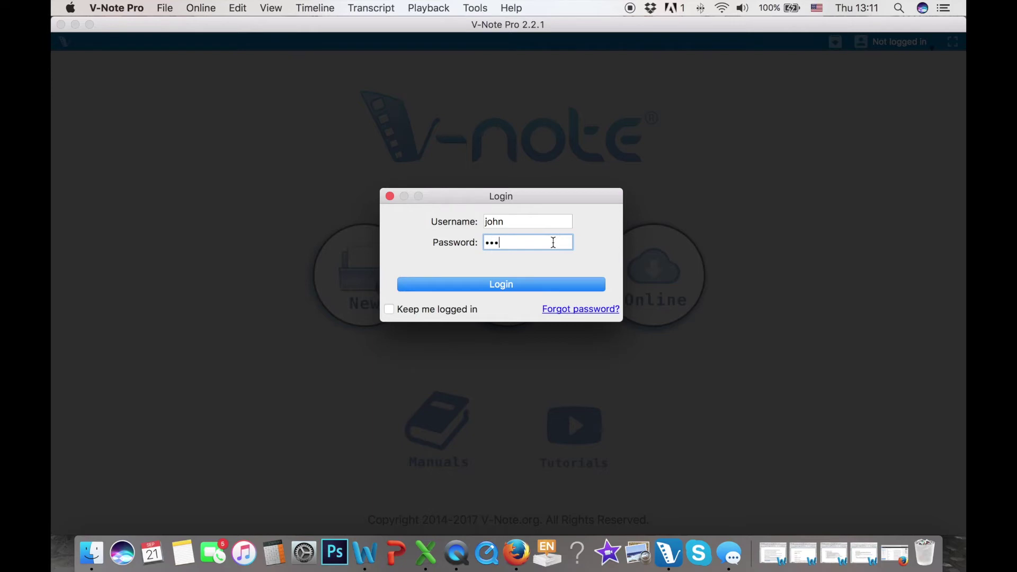
key(Return)
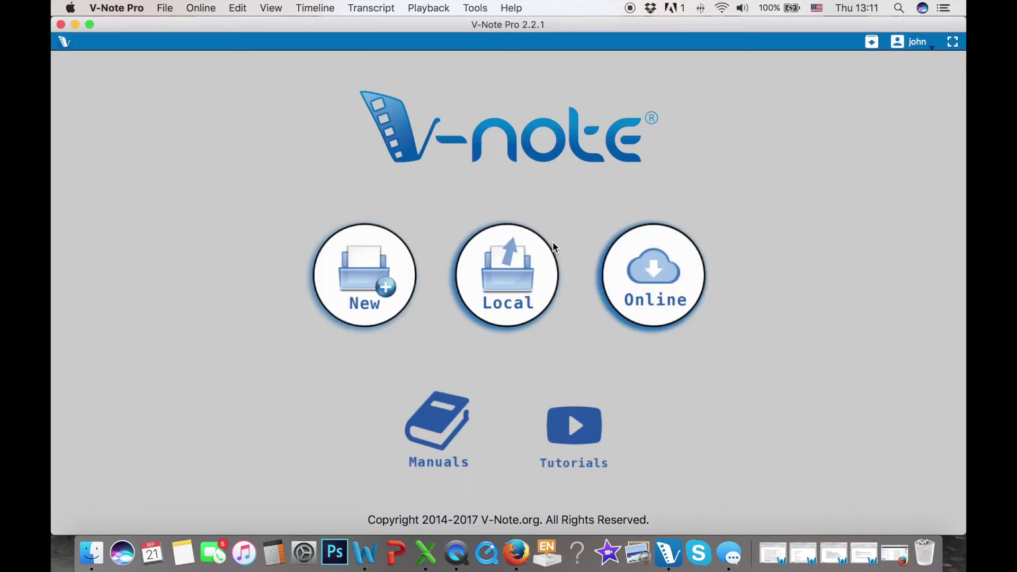
click(201, 7)
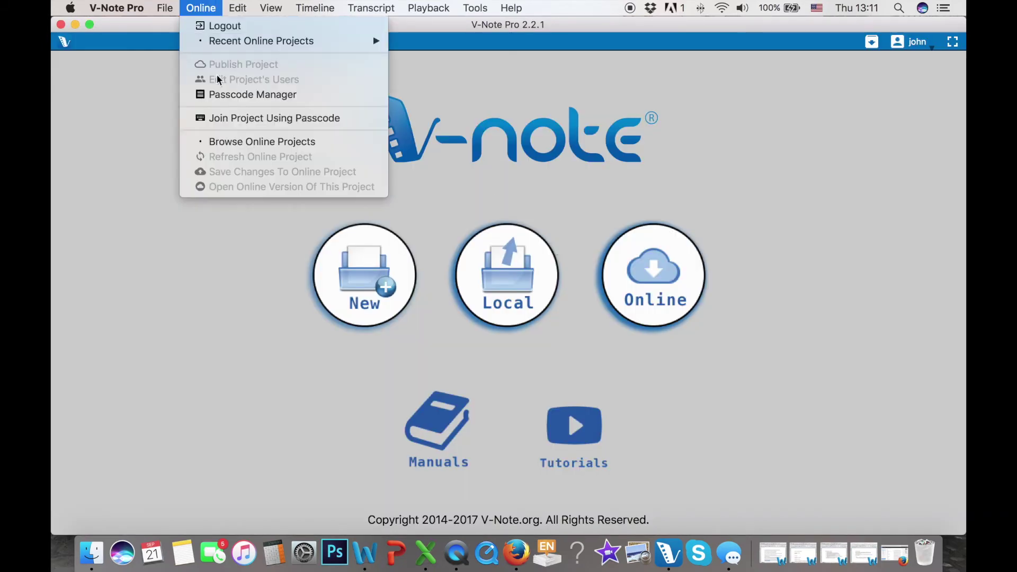
click(235, 118)
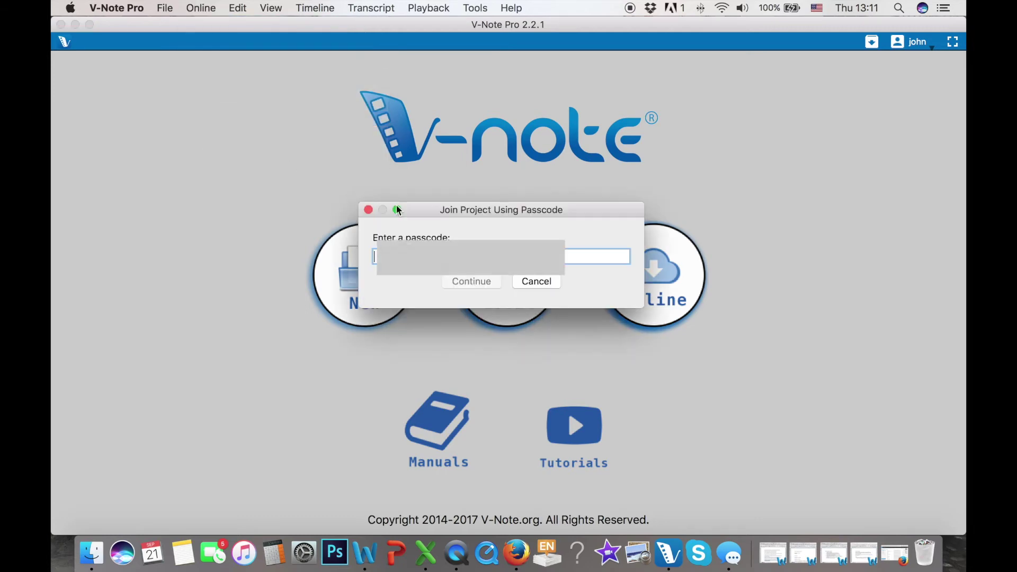
right_click(455, 256)
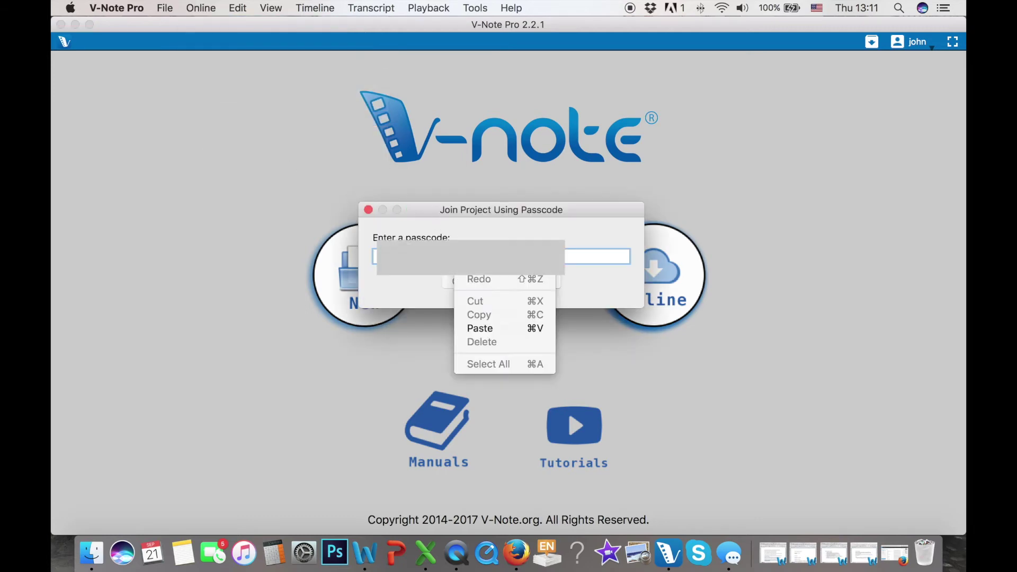
click(481, 329)
double_click(592, 257)
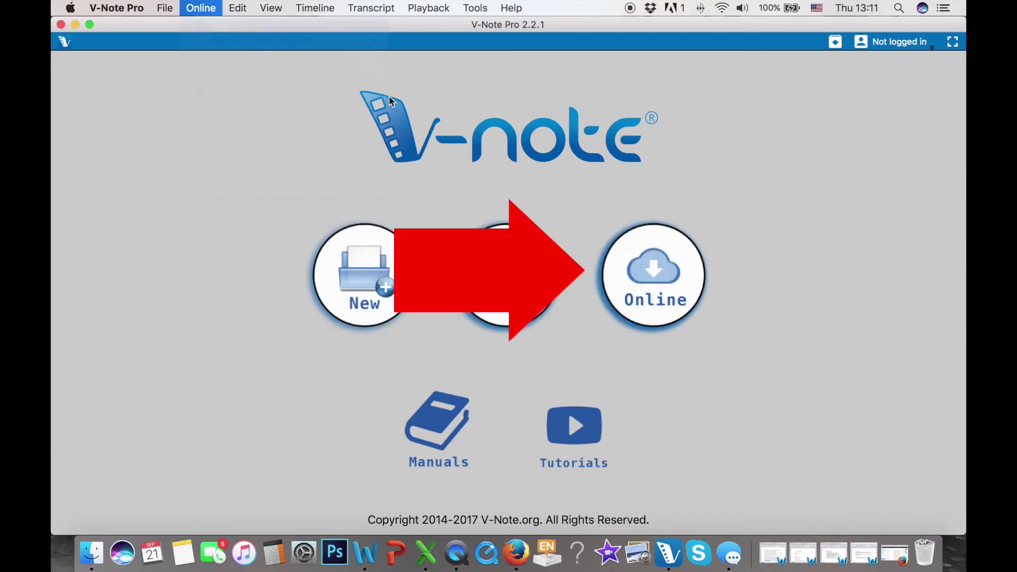